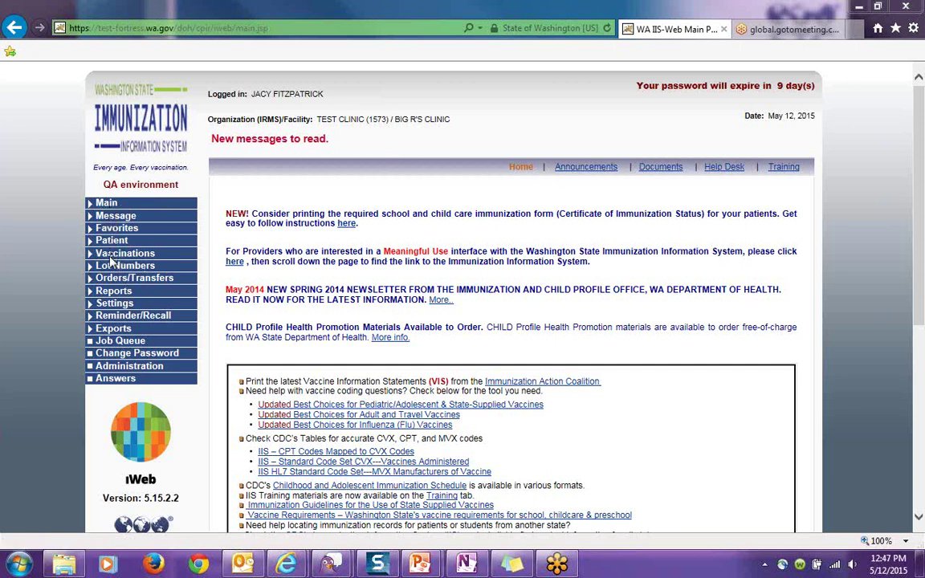
Step: Open the current order and transfer list to view the clinic's inbound, backordered and denied vaccine orders
left_click(180, 281)
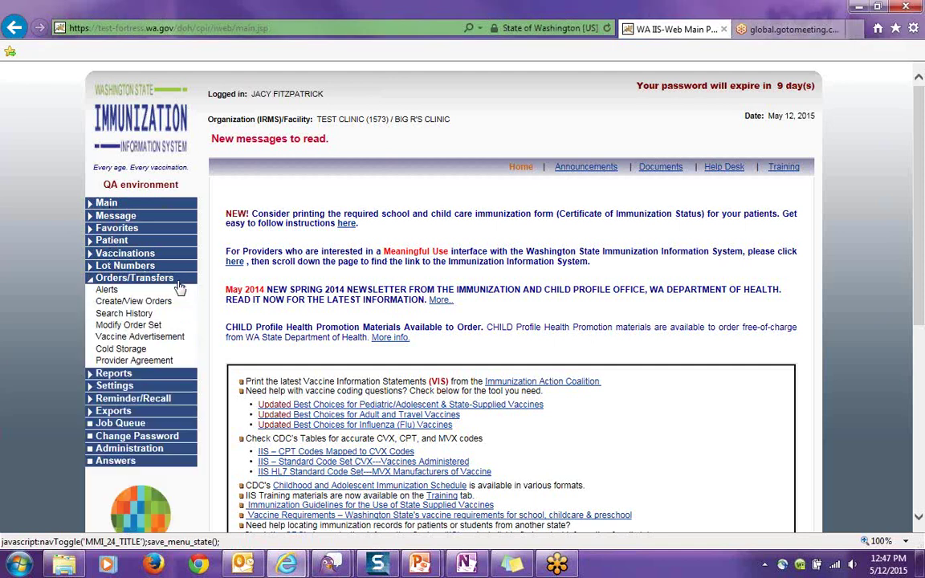
left_click(160, 303)
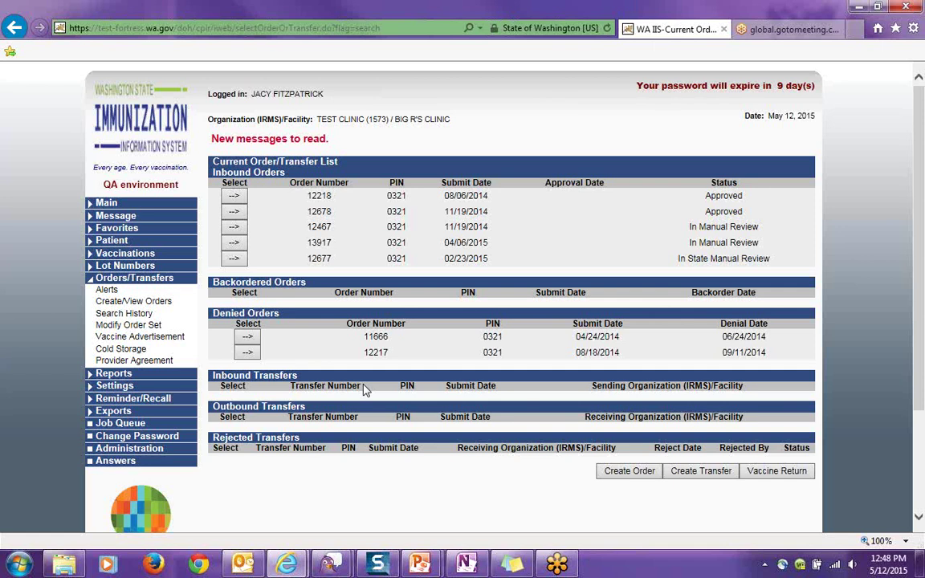
left_click(135, 277)
Step: Open the inventory reconciliation page and look over the clinic's vaccine lots, quantities on hand and submission details
left_click(170, 265)
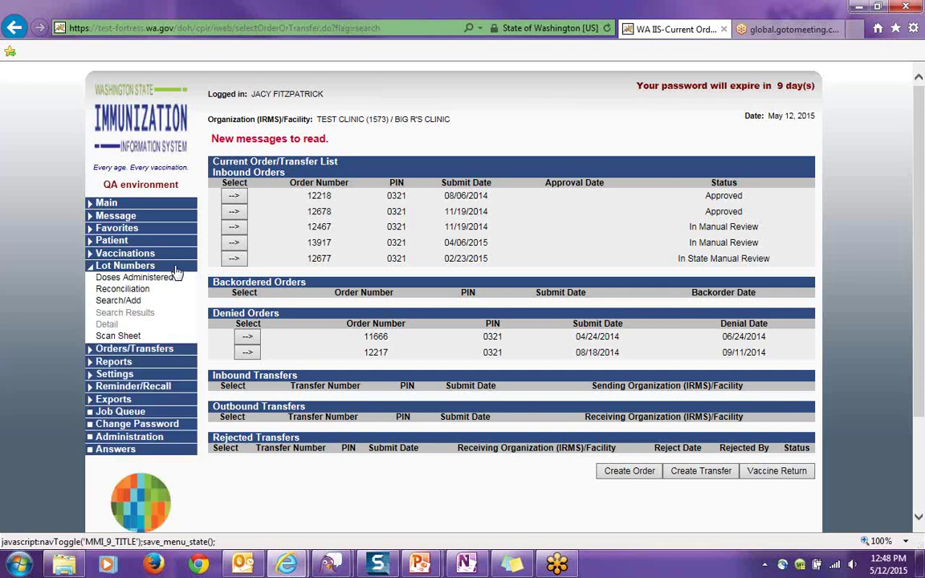
left_click(142, 295)
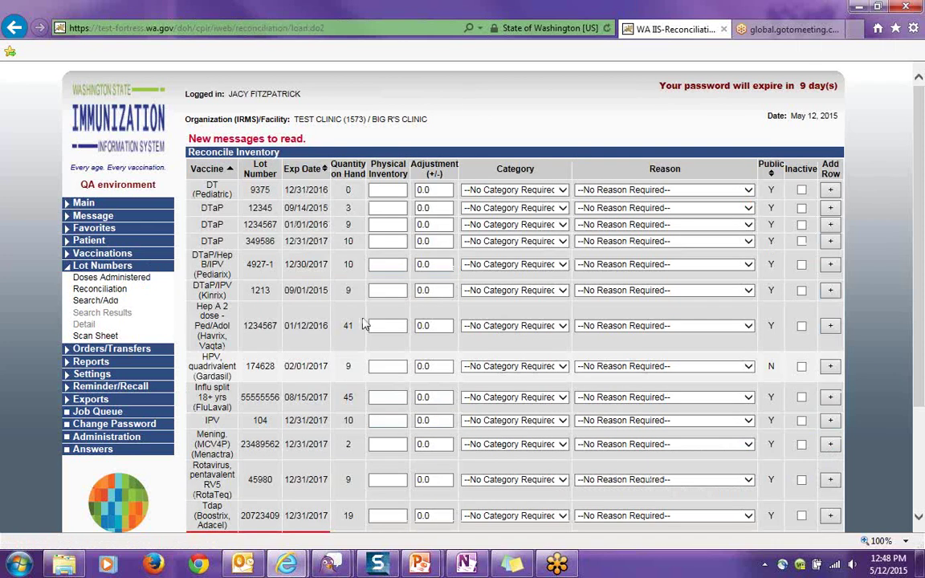
scroll(887, 250, "down", 4)
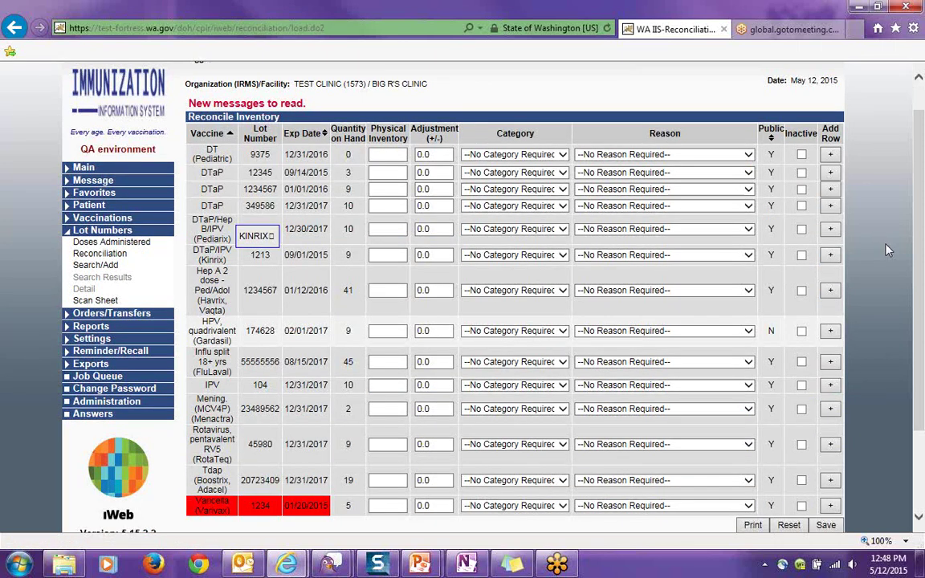
scroll(887, 249, "up", 4)
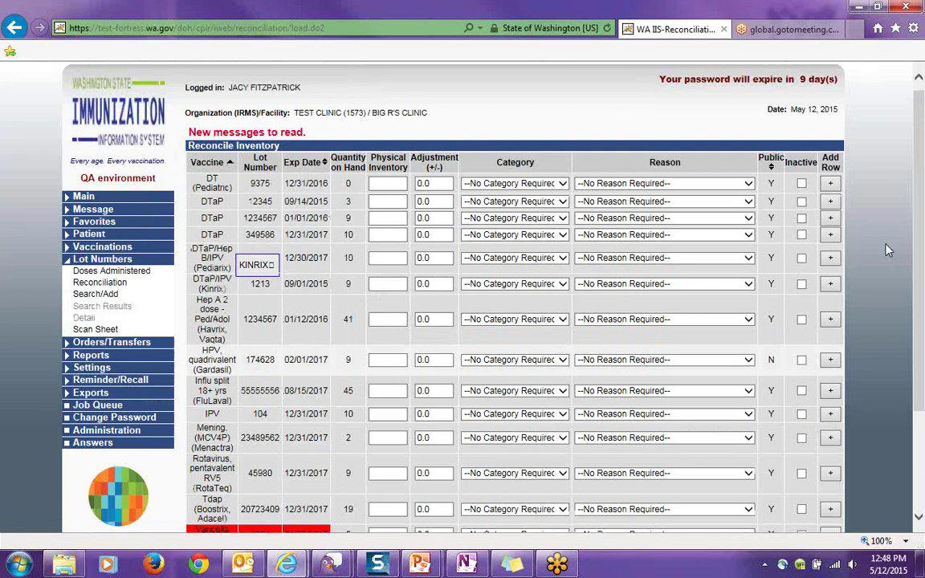
scroll(887, 250, "down", 2)
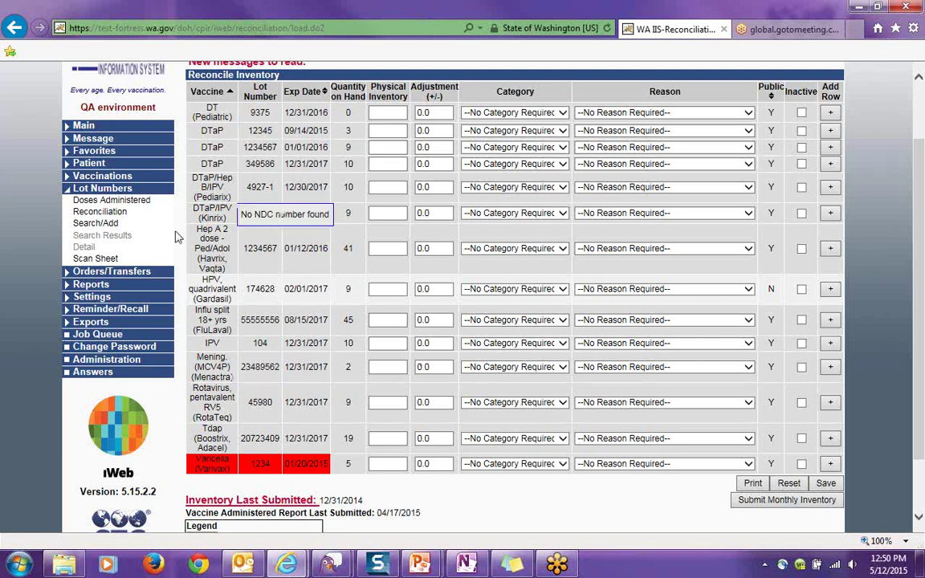
Step: Open the criteria form for the Patient Detail report from the report module
left_click(113, 188)
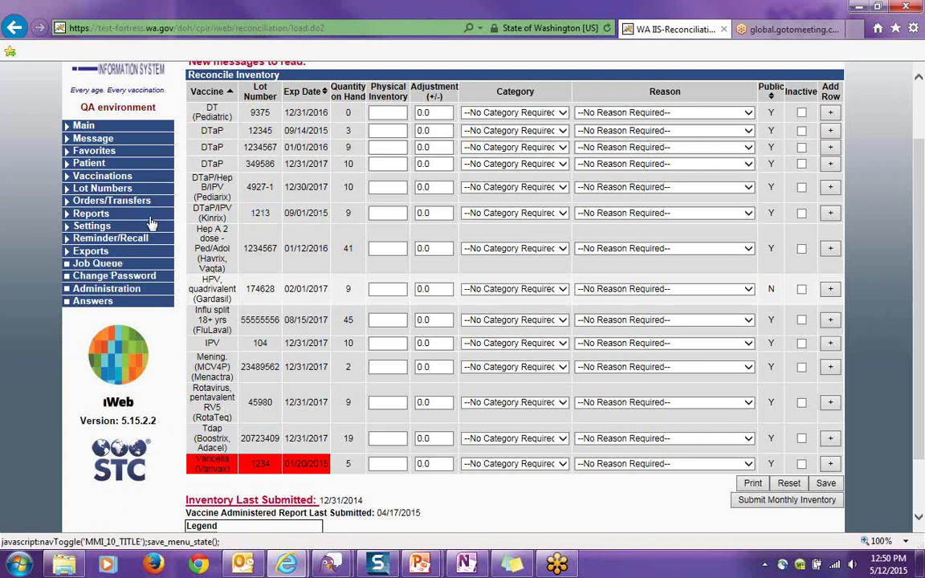
left_click(132, 212)
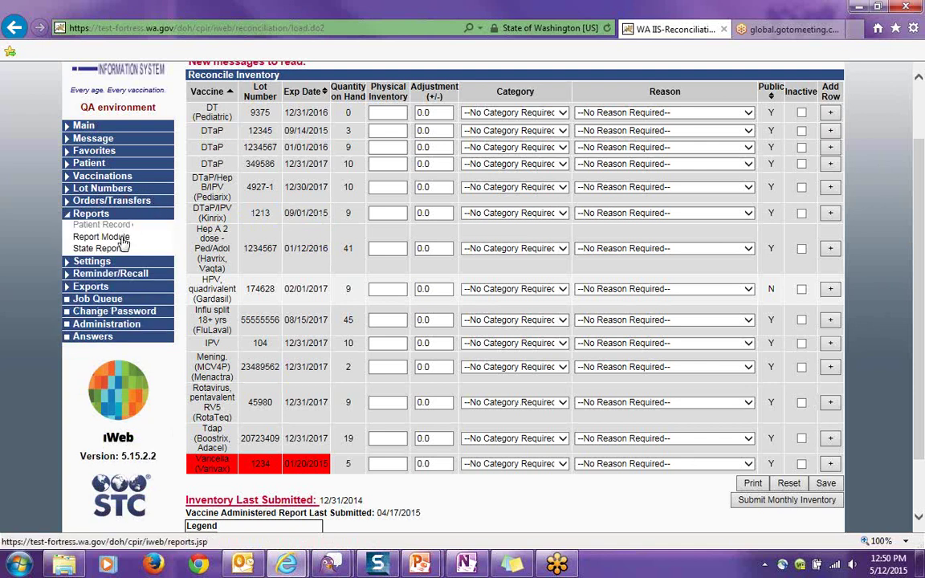
left_click(123, 239)
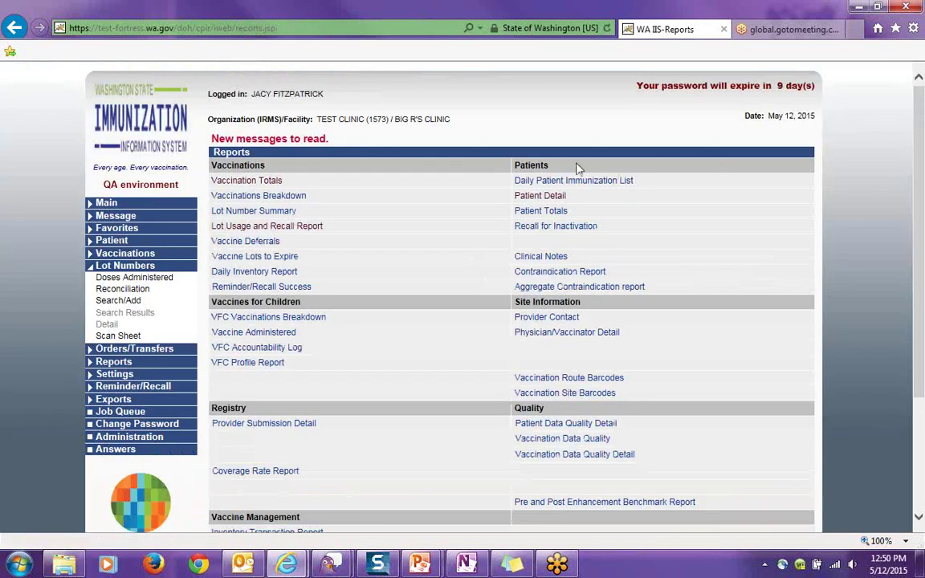
left_click(552, 201)
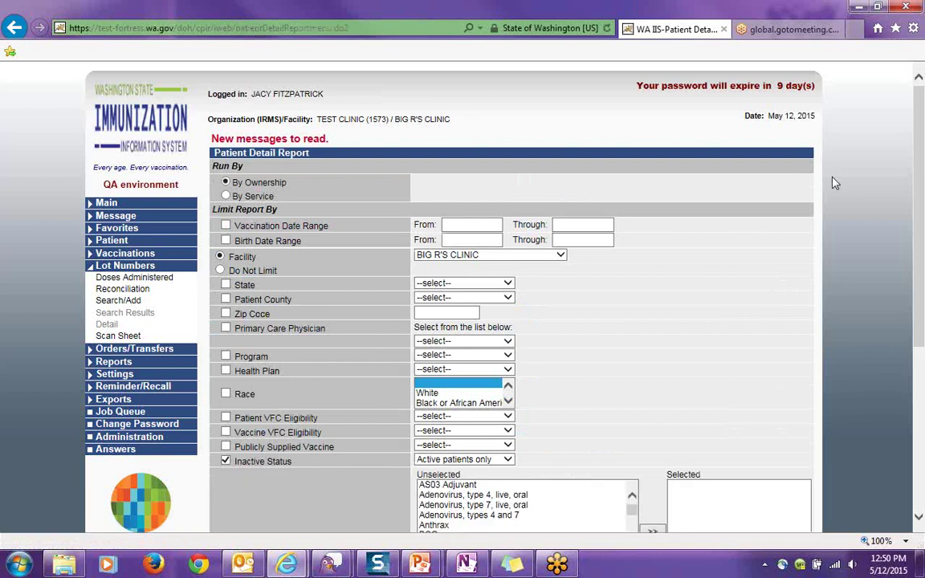
Step: Set the report to run by service and limit the vaccination dates to 01/01/2015 through 05/12/2015
scroll(832, 193, "down", 4)
scroll(831, 226, "up", 4)
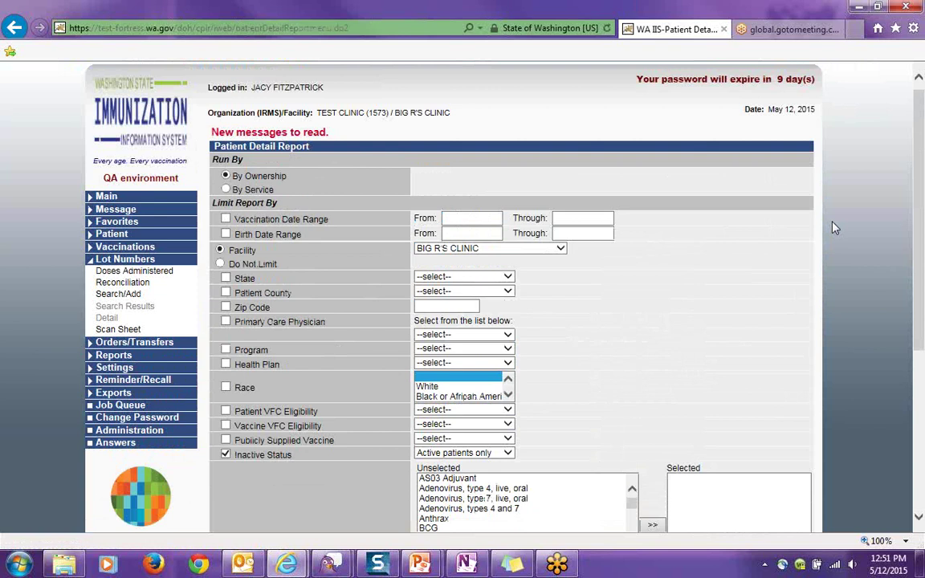
left_click(270, 191)
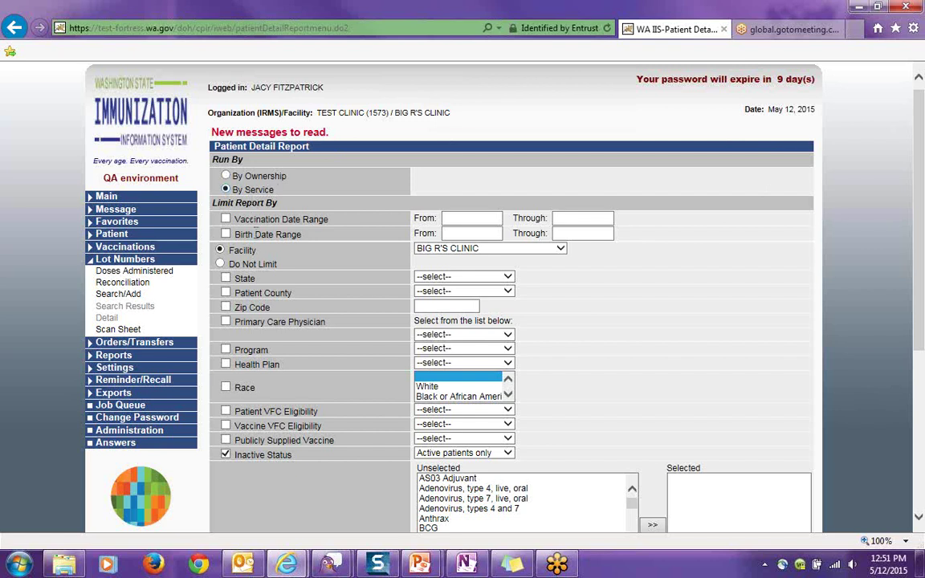
scroll(256, 231, "down", 2)
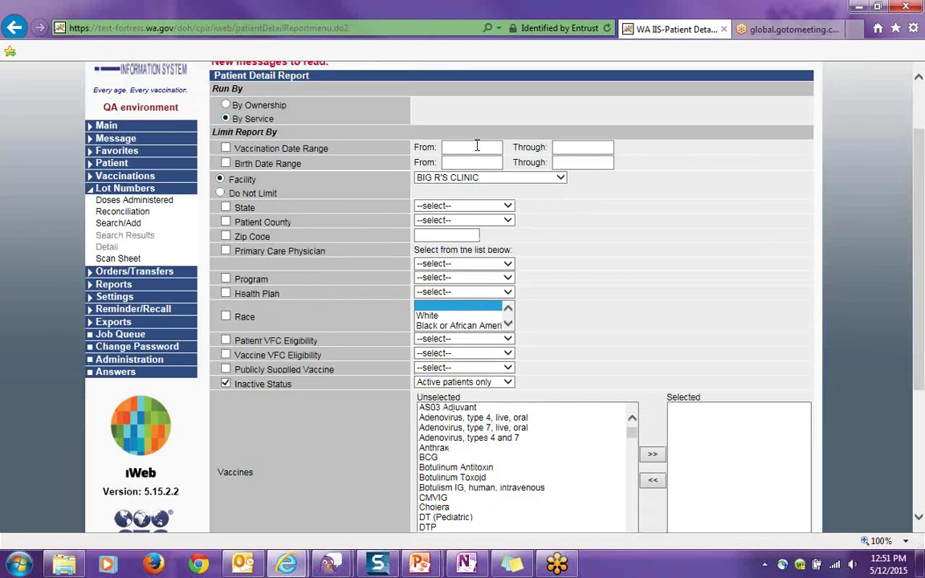
left_click(477, 146)
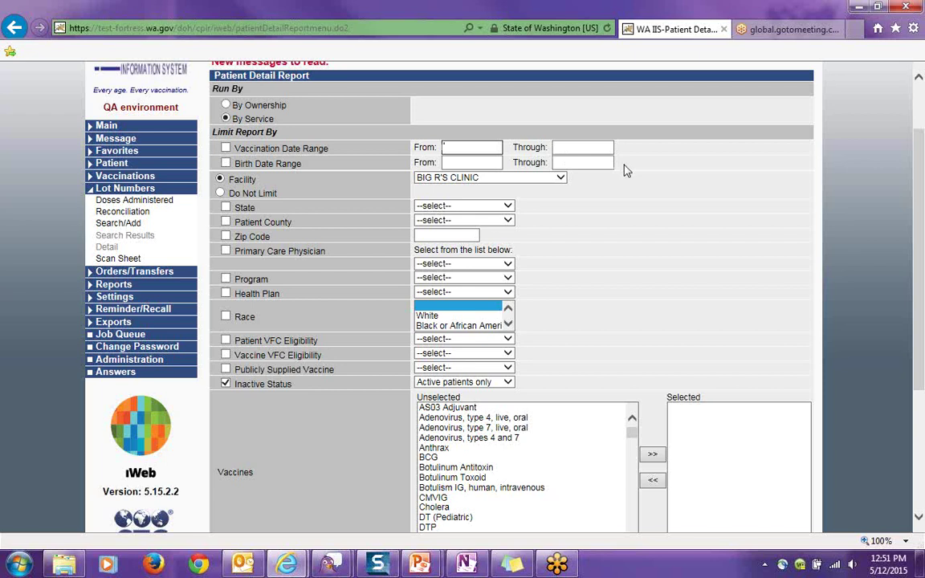
type("01/01/2015")
key("Tab")
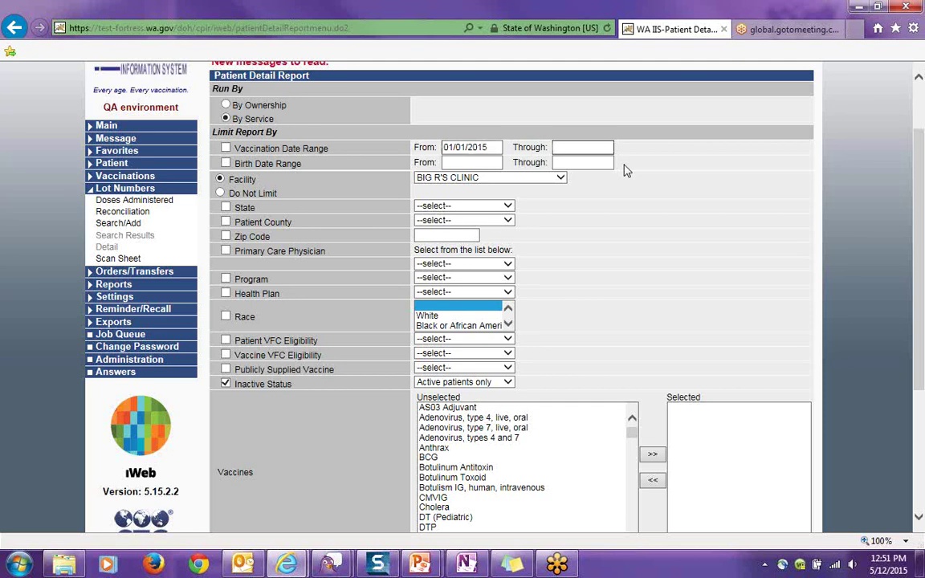
type("05/12/2015")
key("Tab")
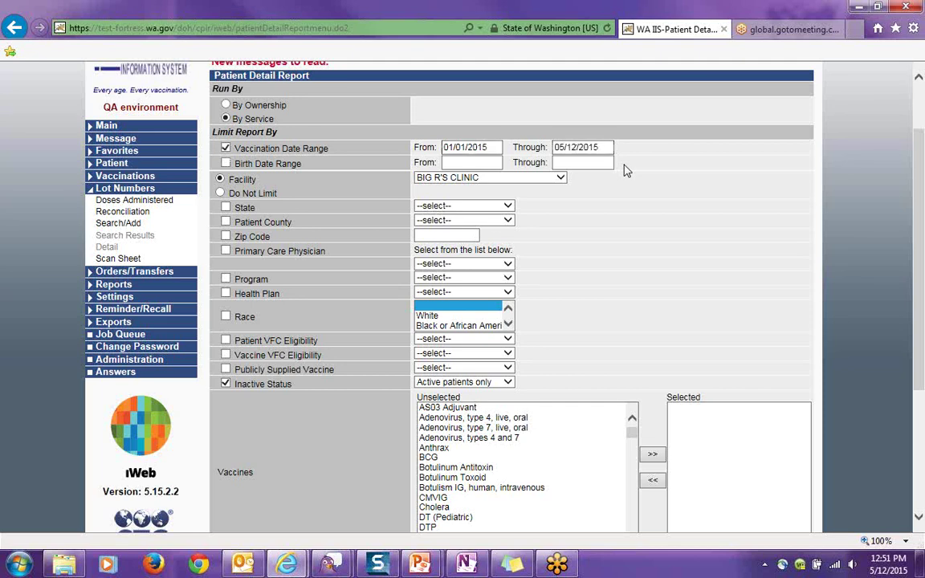
Step: Limit the report's birth date range to 05/12/1996 through 05/12/2015
key("Tab")
type("05/")
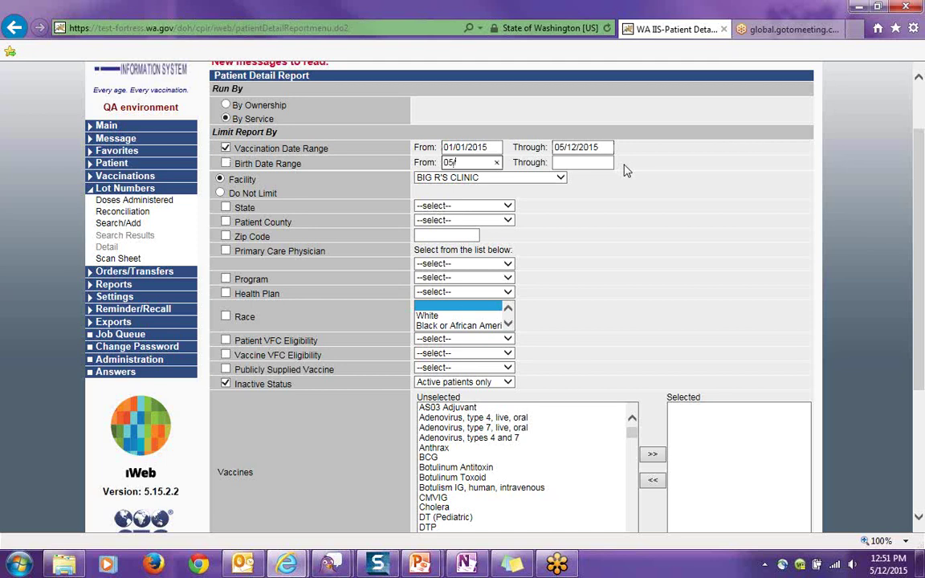
type("12/96")
key("Tab")
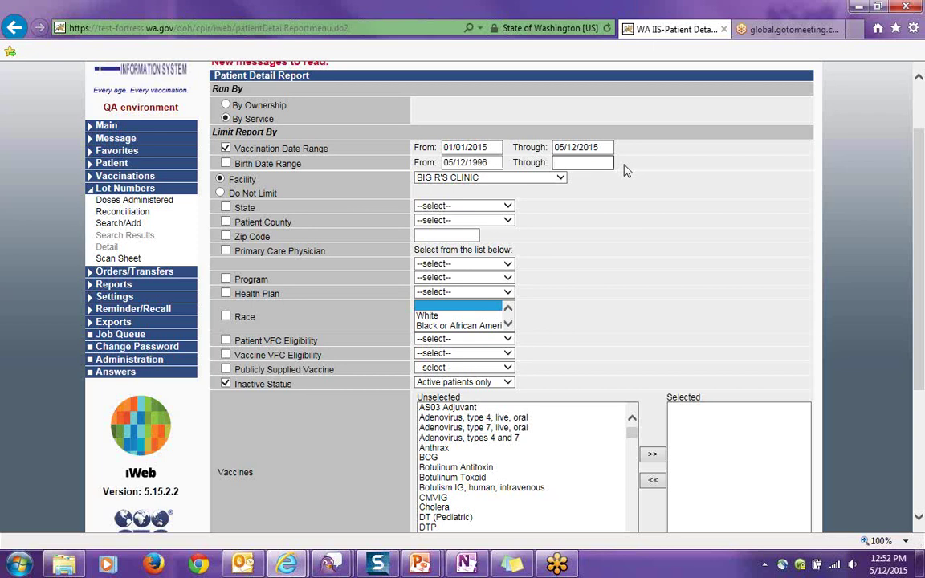
type("05/12/2015")
key("Tab")
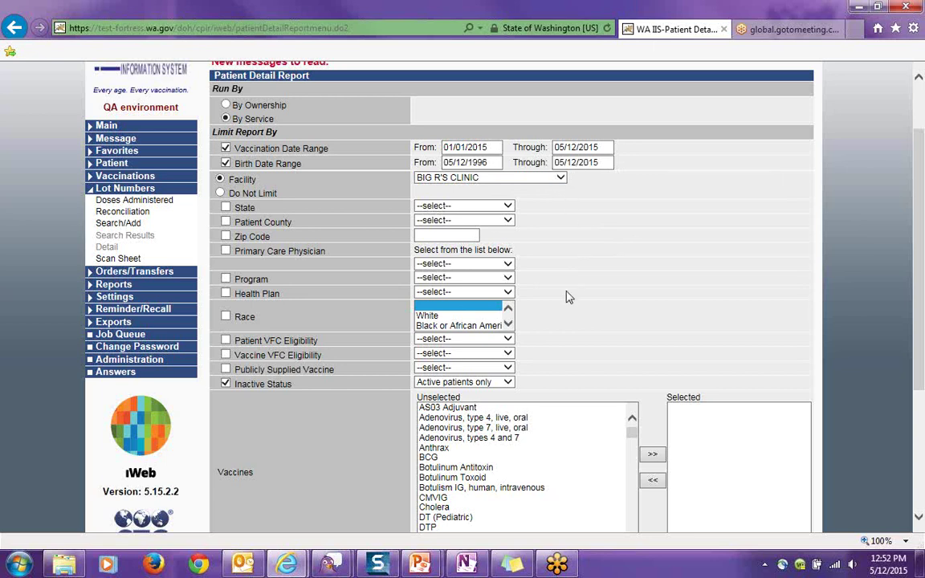
Step: Set Publicly Supplied Vaccine to No, keeping active patients only, and create the Patient Detail report
scroll(566, 297, "down", 3)
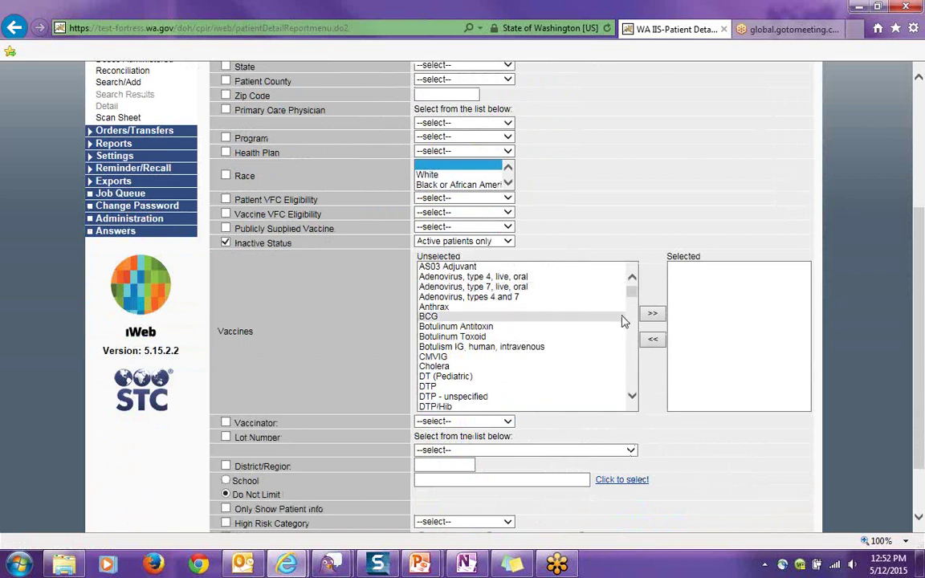
mouse_move(634, 292)
left_mouse_down()
mouse_move(639, 387)
mouse_move(640, 299)
left_mouse_up()
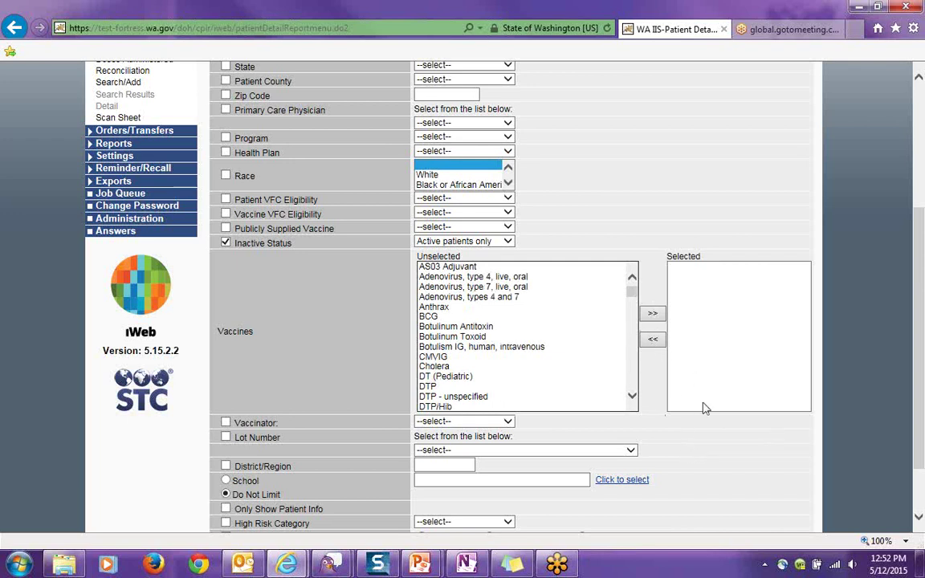
scroll(922, 396, "down", 2)
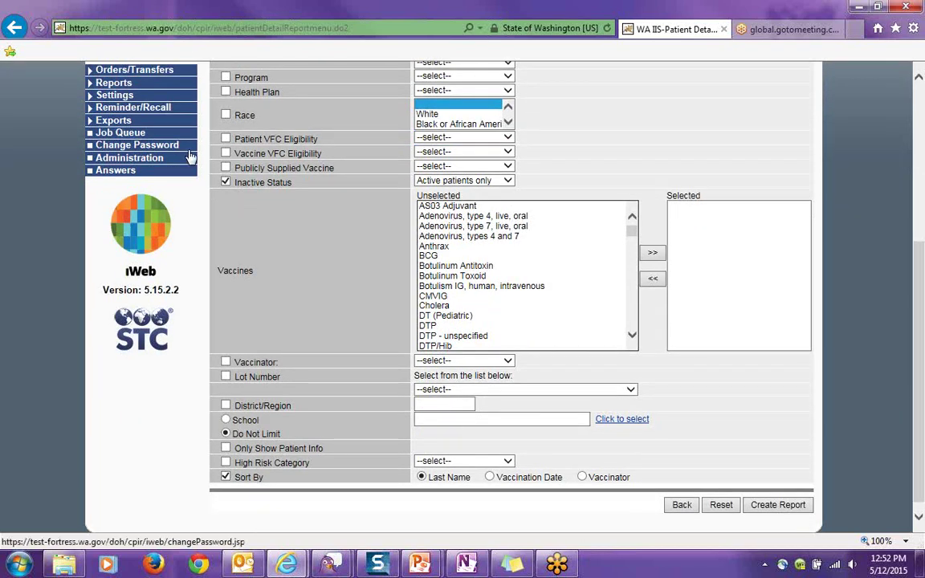
left_click(225, 182)
left_click(226, 182)
left_click(508, 167)
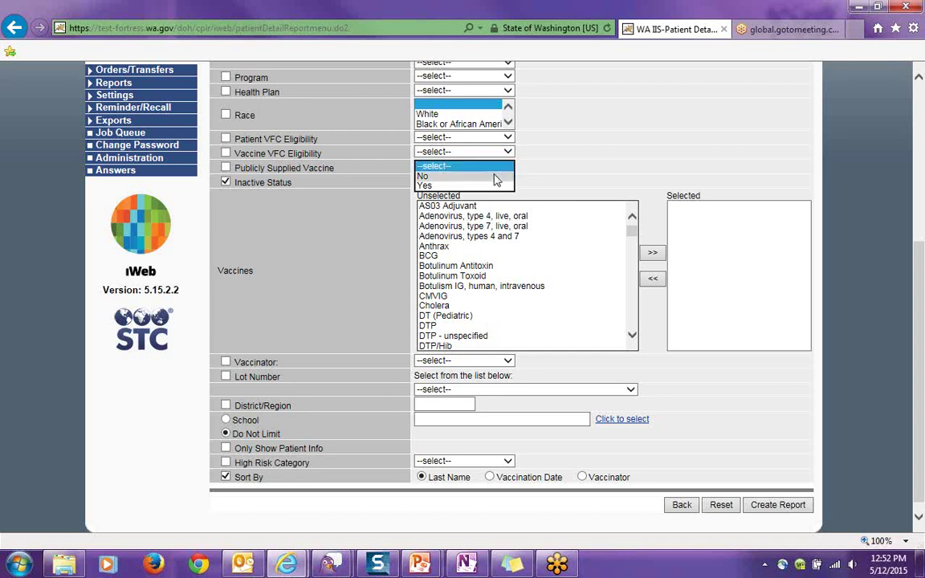
left_click(495, 176)
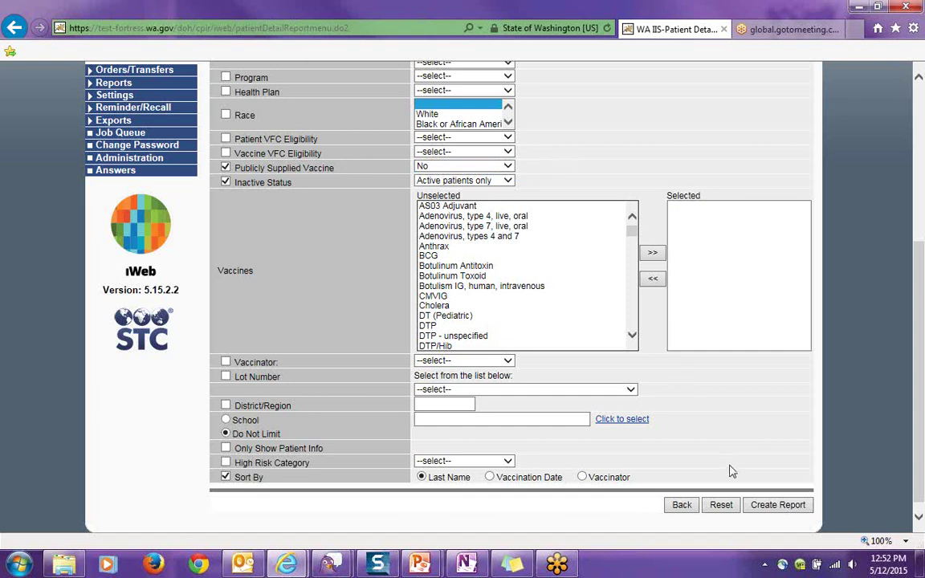
left_click(779, 505)
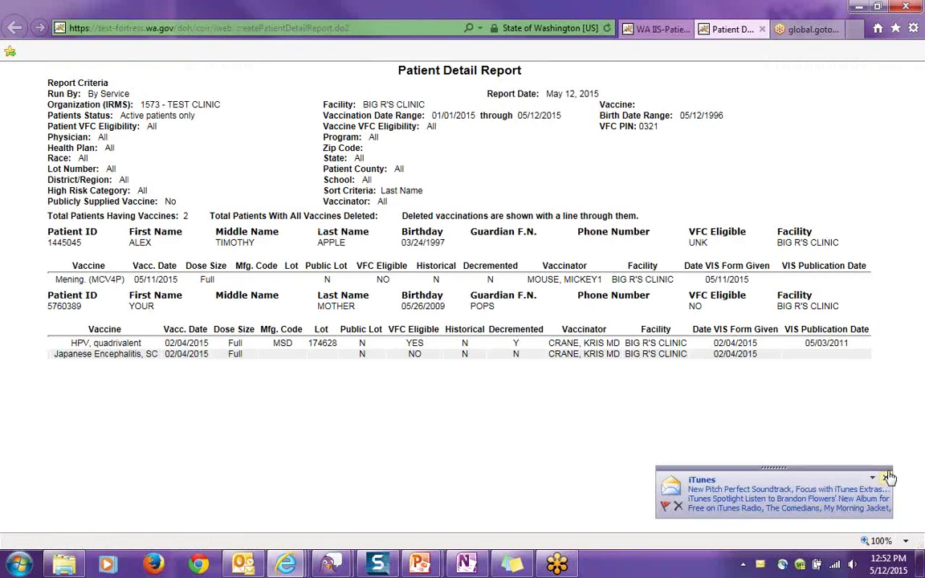
left_click(884, 479)
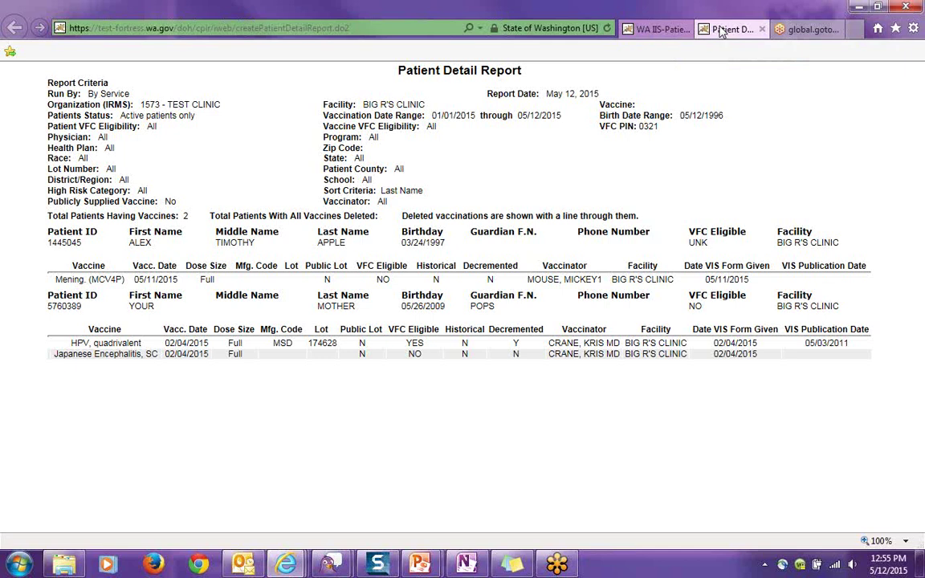
Step: Leave the generated patient report and open the Lot Usage and Recall Report form from the report module
left_click(646, 33)
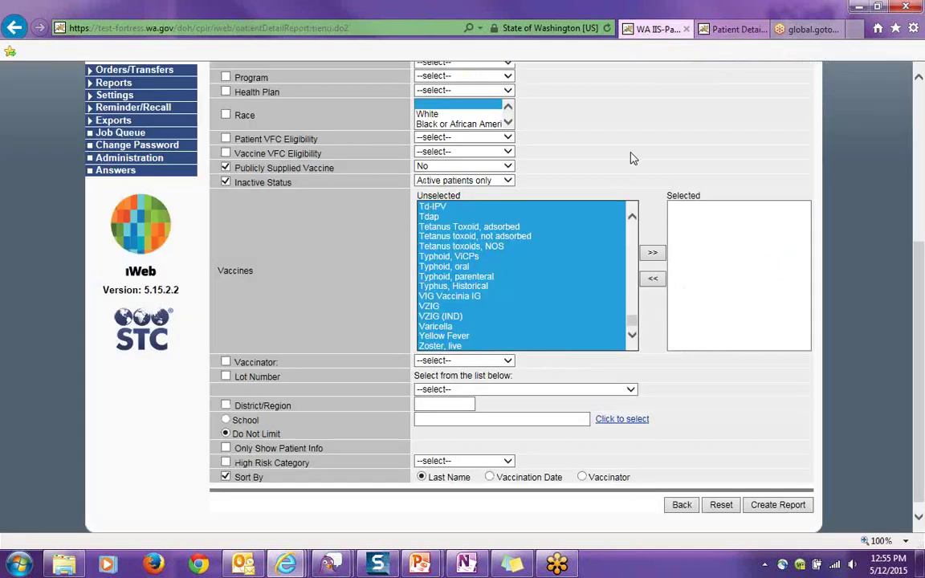
scroll(632, 157, "up", 3)
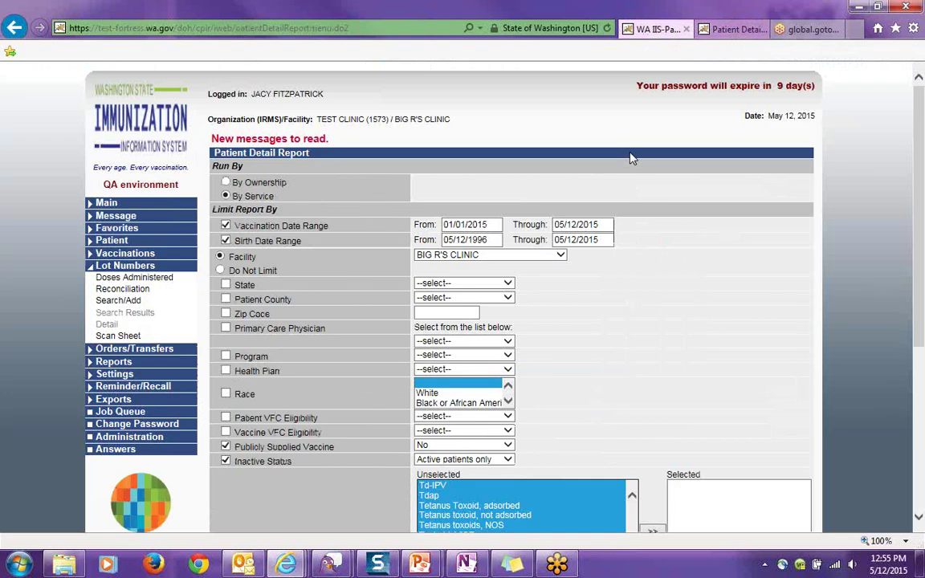
left_click(122, 268)
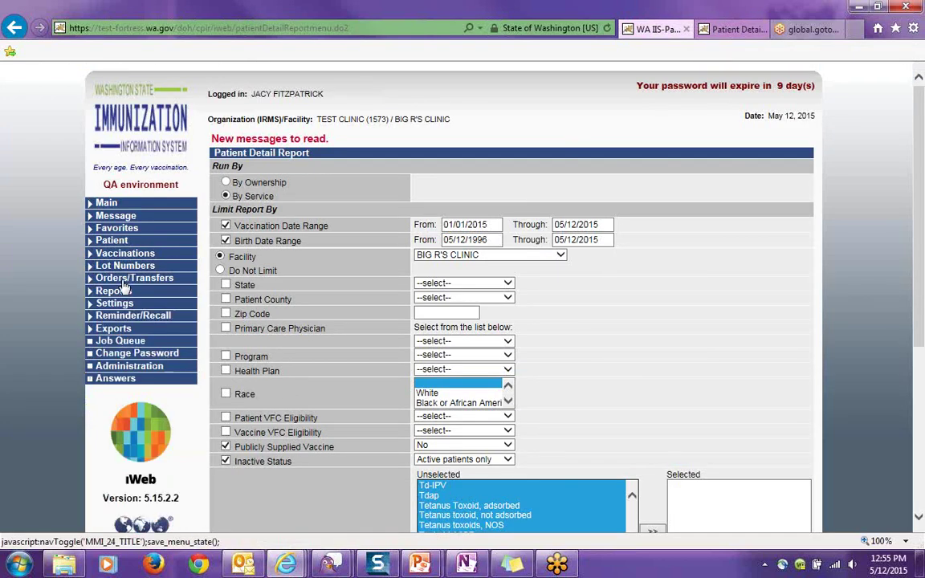
left_click(134, 292)
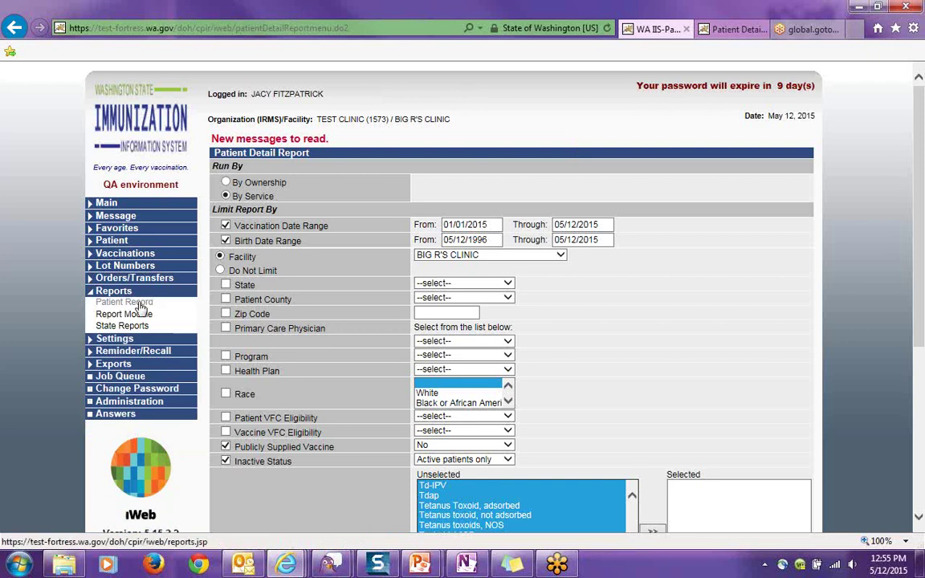
left_click(140, 314)
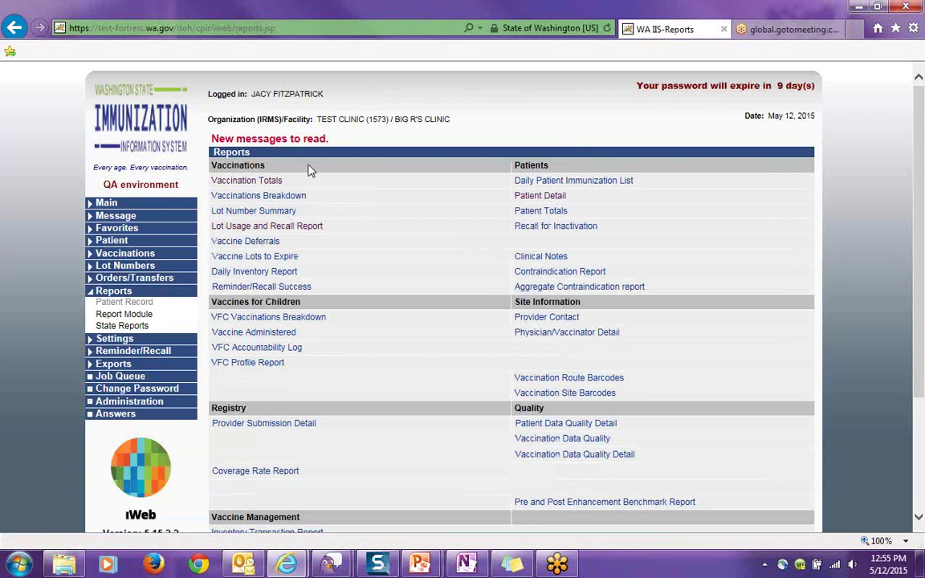
left_click(305, 230)
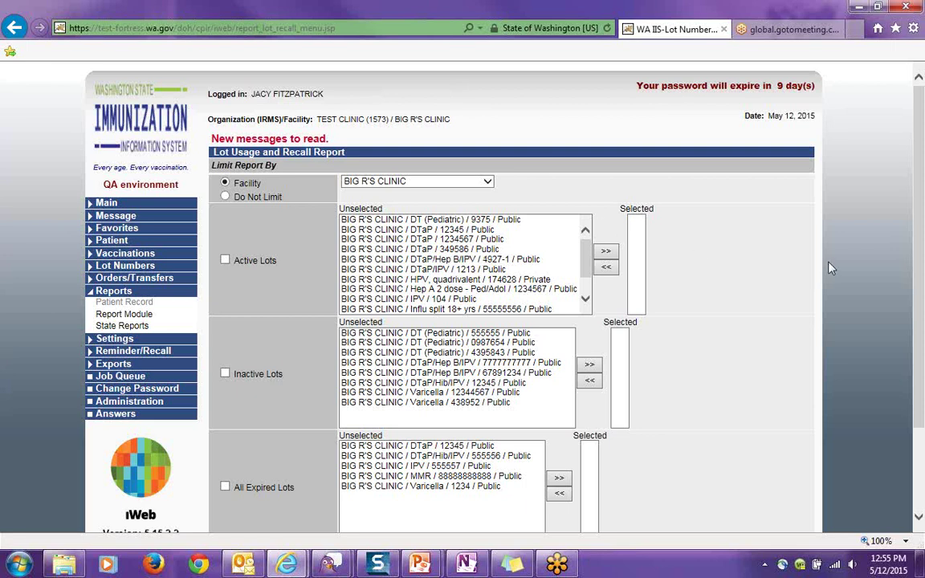
Step: Add the public DTaP lot 1234567 to the selected active lots and take it back out of the selection
scroll(833, 270, "down", 2)
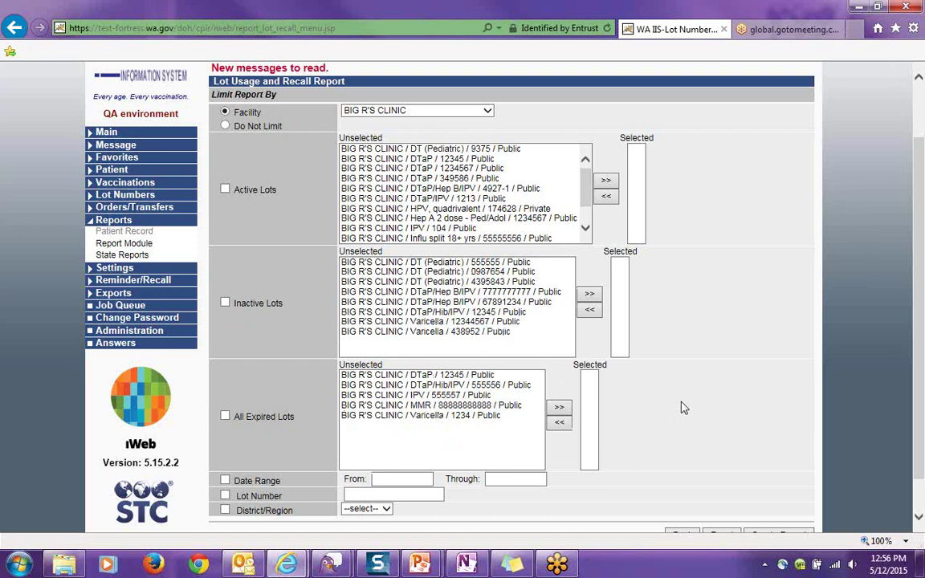
left_click(385, 168)
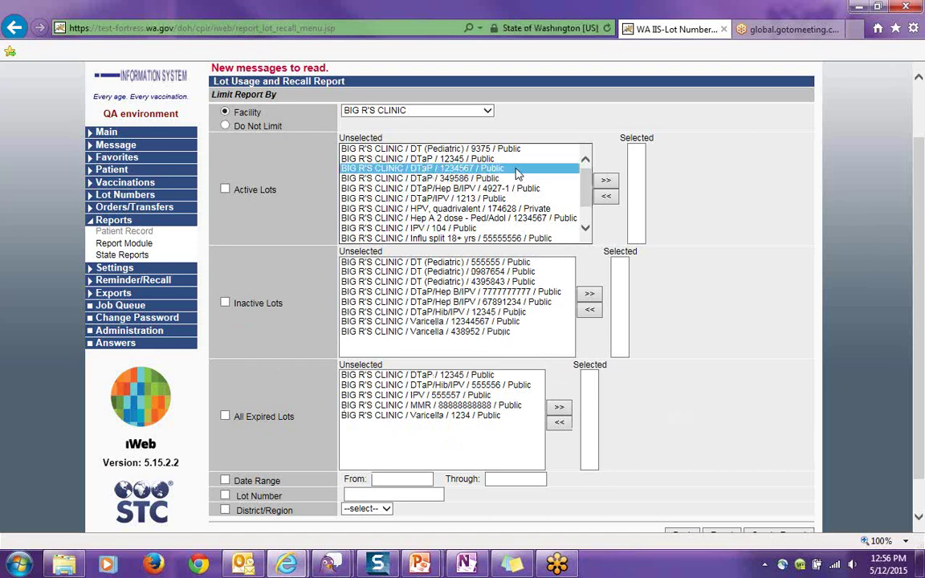
left_click(608, 181)
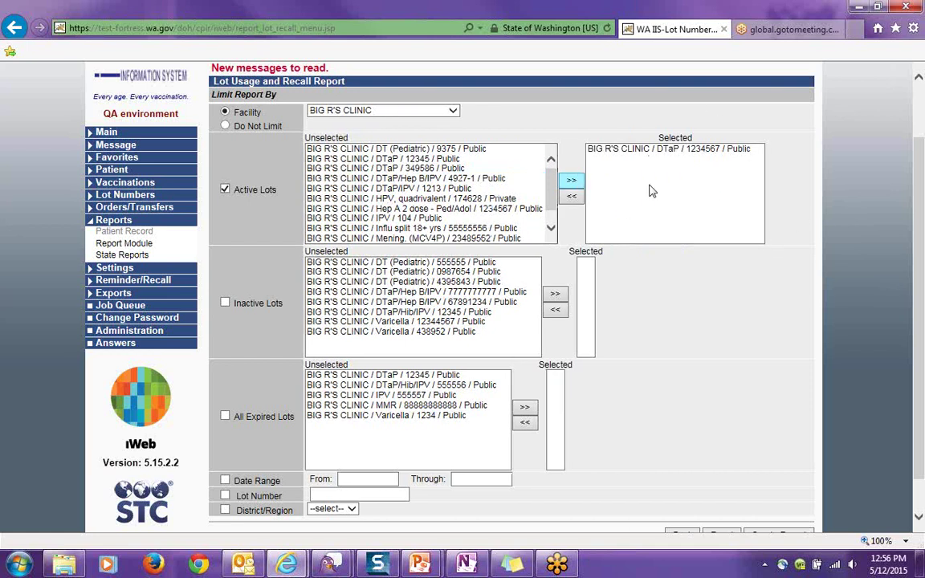
scroll(690, 333, "down", 1)
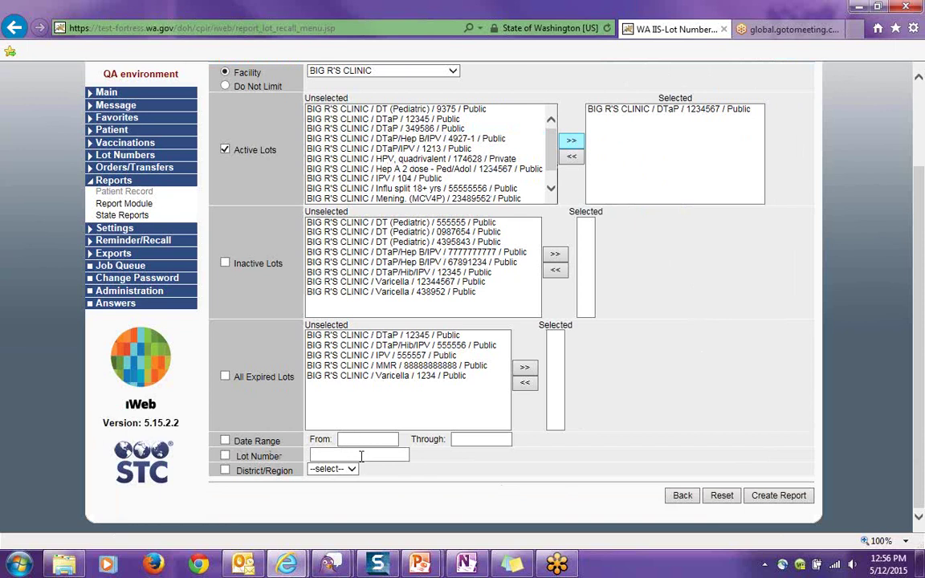
scroll(372, 454, "up", 2)
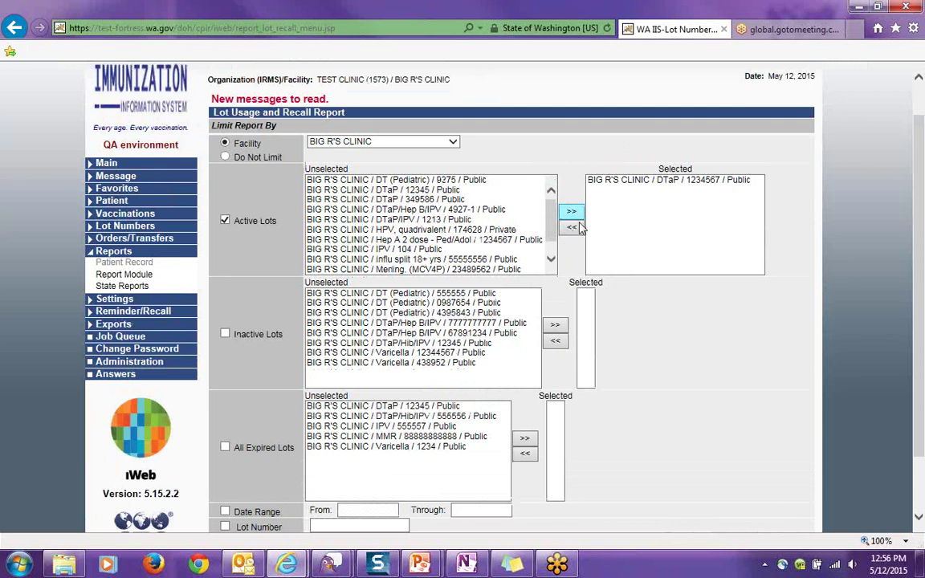
left_click(599, 180)
left_click(572, 231)
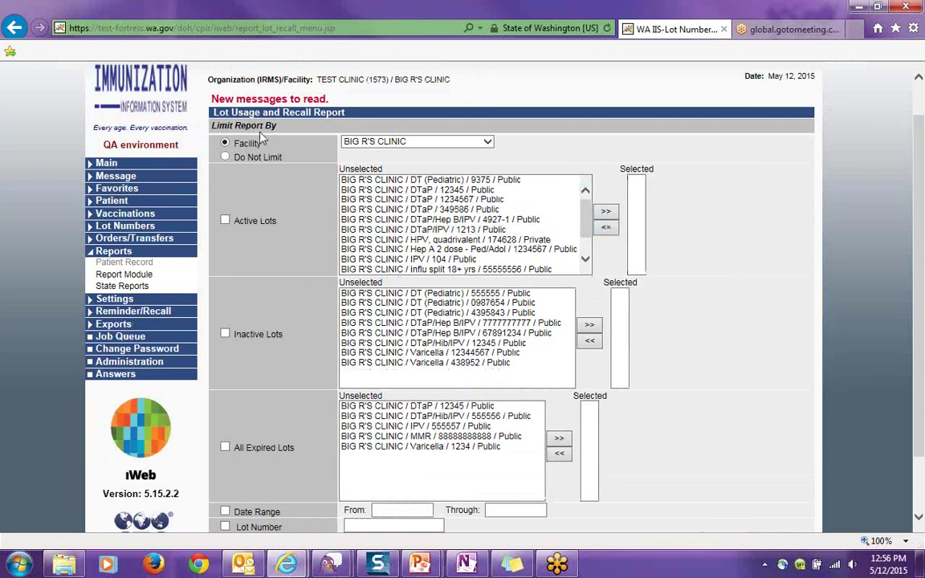
Step: Limit the lot usage date range to 01/01/2015 through 05/12/2015 and create the Lot Usage and Recall Report
scroll(234, 118, "down", 2)
left_click(382, 442)
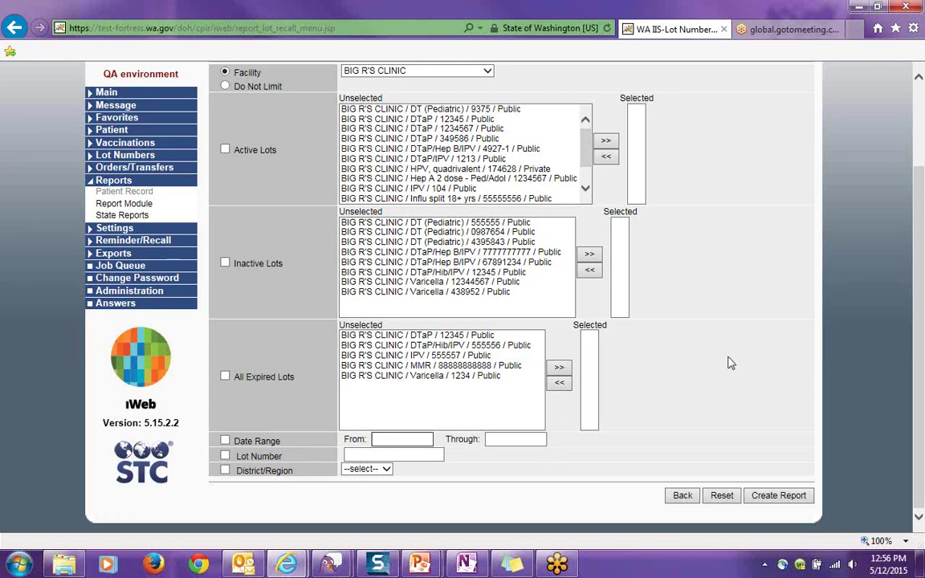
type("01/01/2015")
key("Tab")
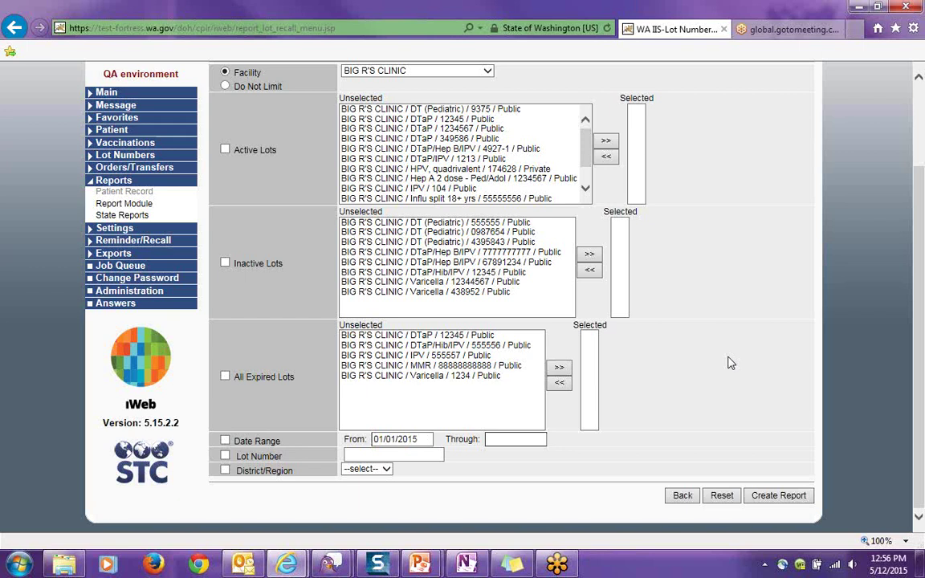
type("05/12/15")
left_click(764, 497)
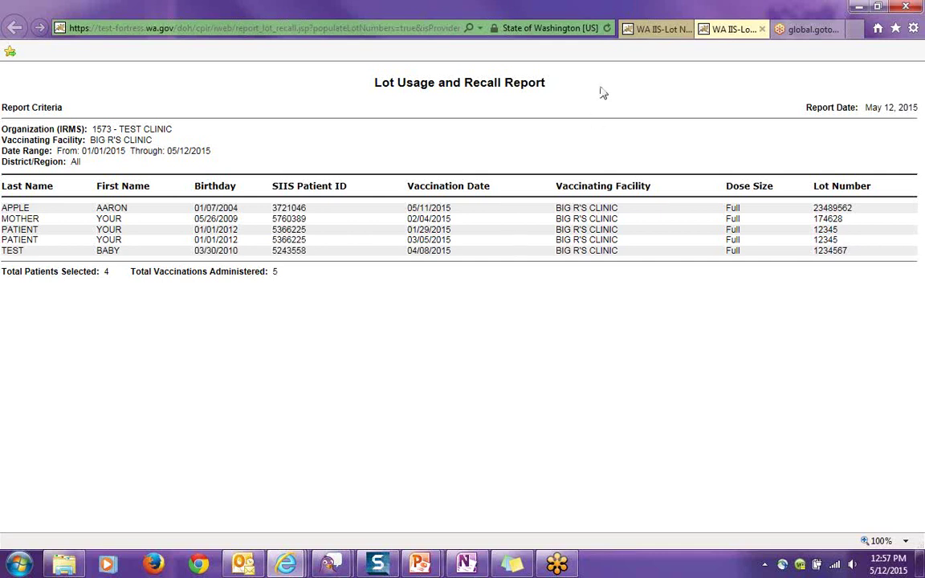
Step: Leave the generated lot usage report and open the Vaccination Totals report form from the report module
left_click(640, 30)
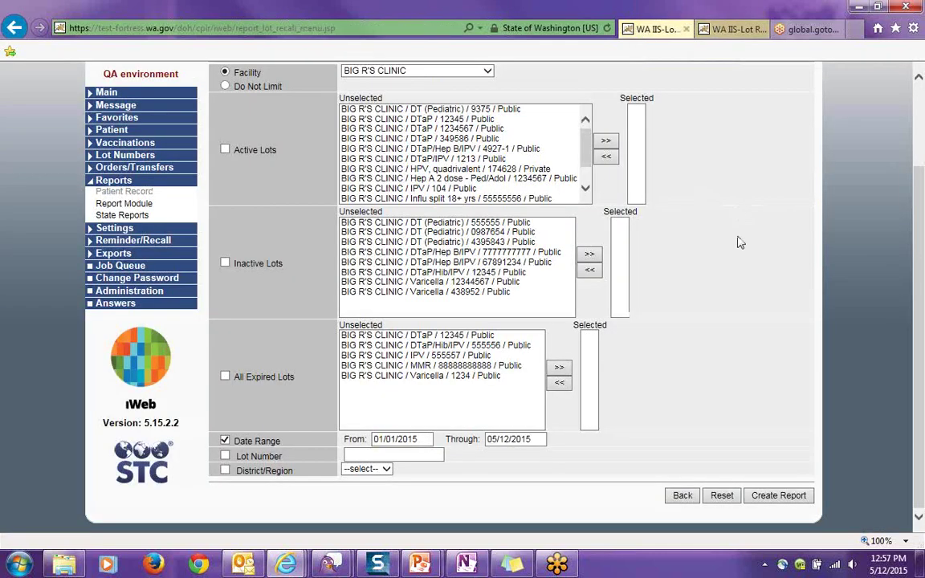
scroll(790, 438, "up", 2)
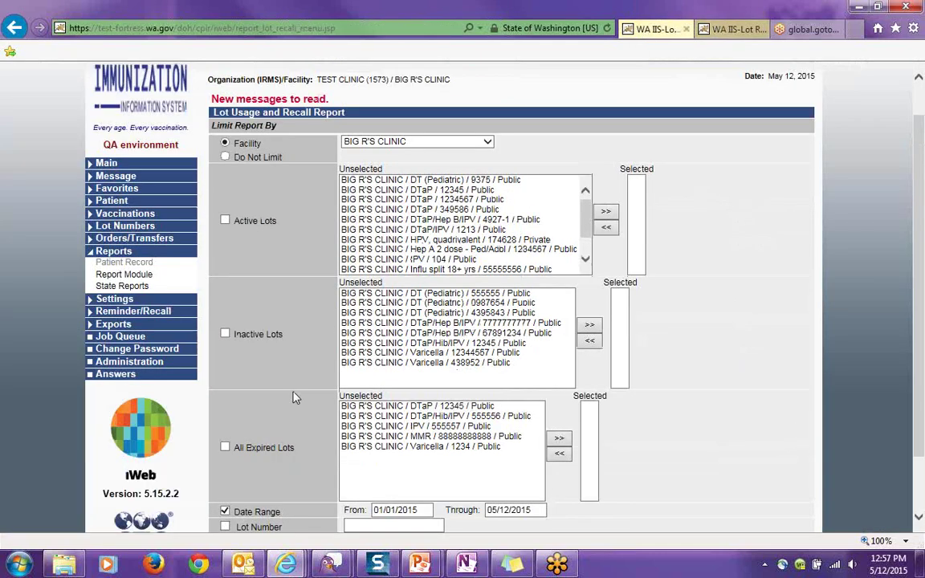
left_click(127, 275)
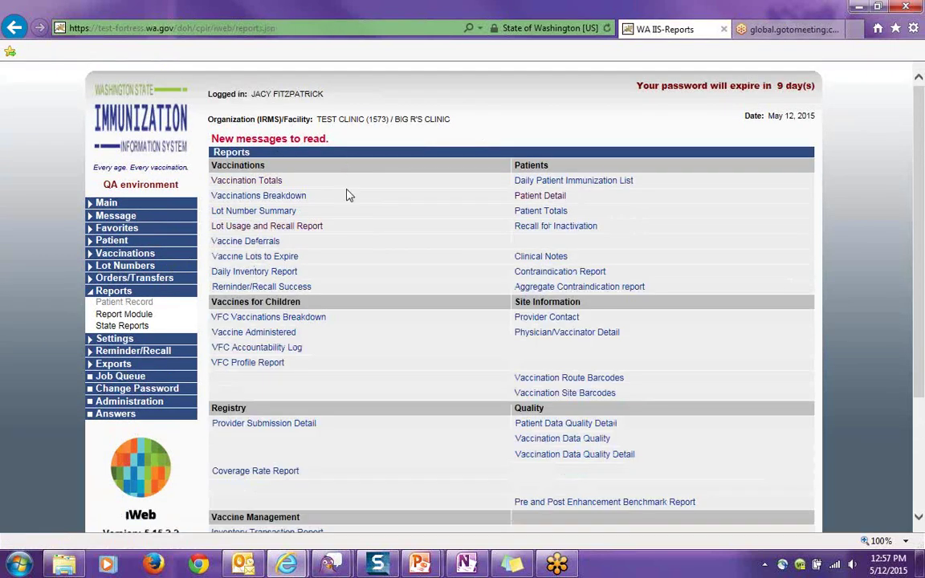
scroll(379, 378, "down", 2)
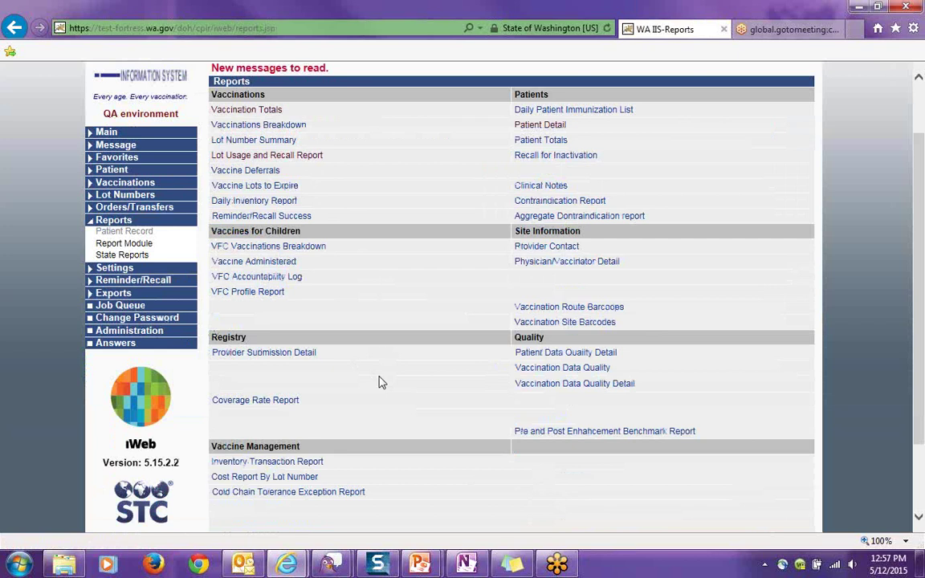
scroll(379, 382, "down", 1)
scroll(378, 382, "up", 1)
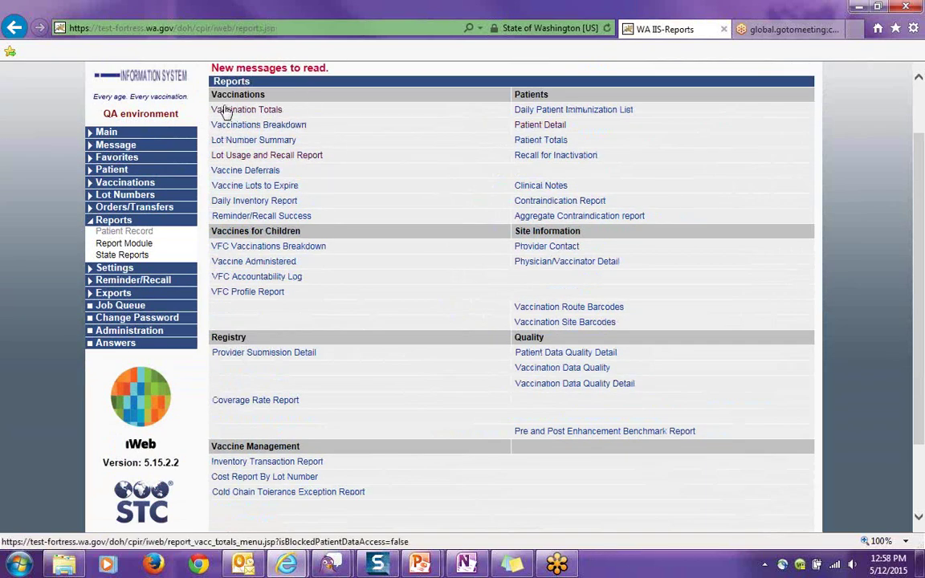
left_click(277, 116)
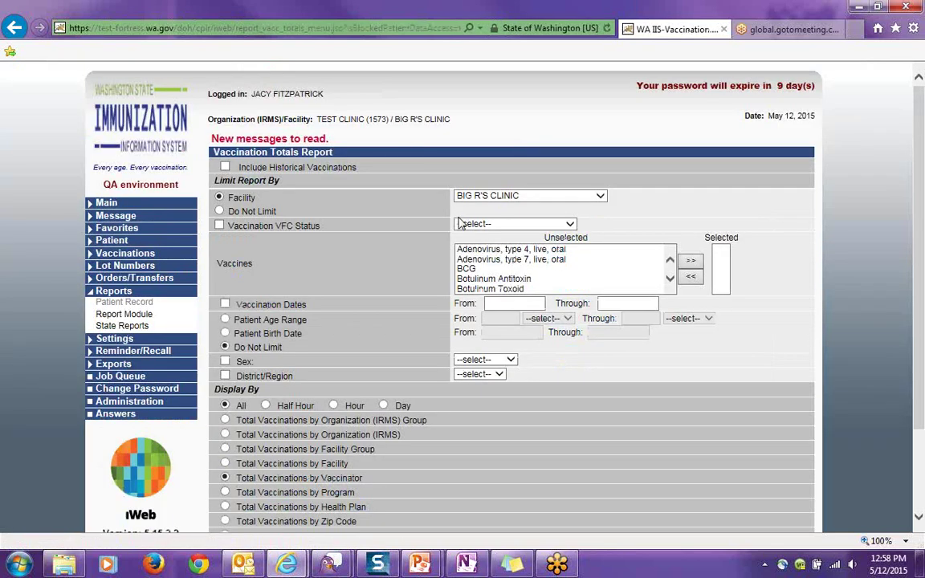
Step: Limit the vaccination dates to 01/01/2015 through 05/12/2015 and create the Vaccination Totals report by vaccinator
scroll(269, 475, "down", 1)
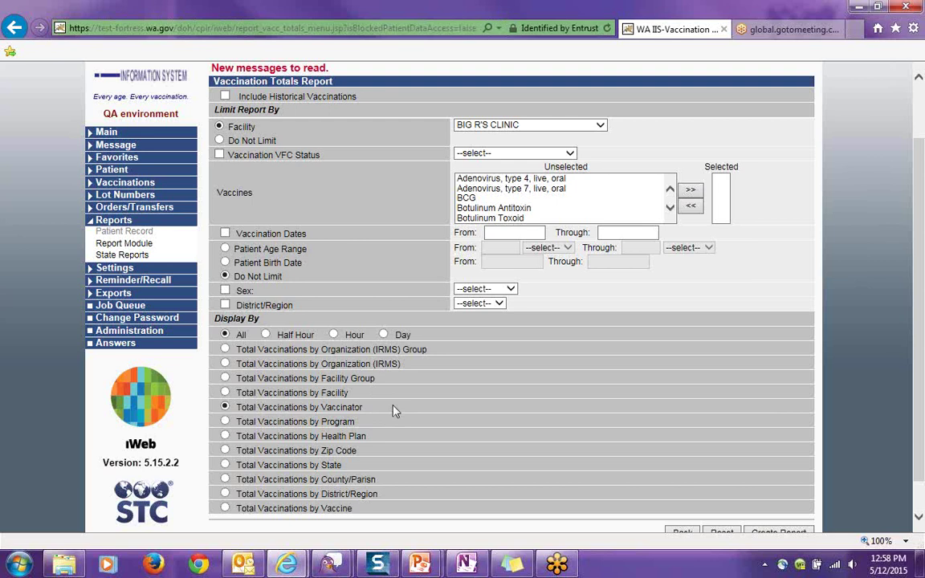
scroll(393, 411, "down", 1)
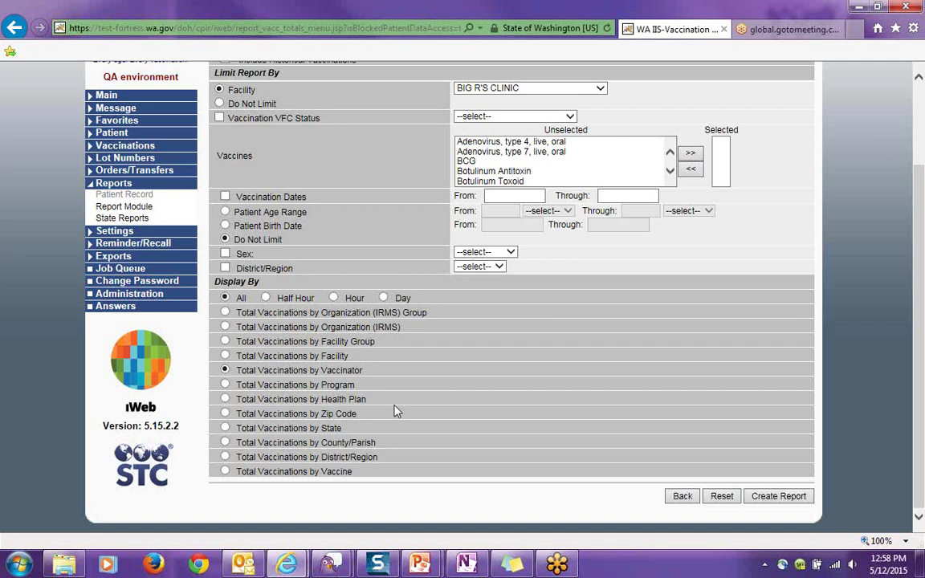
scroll(394, 412, "up", 2)
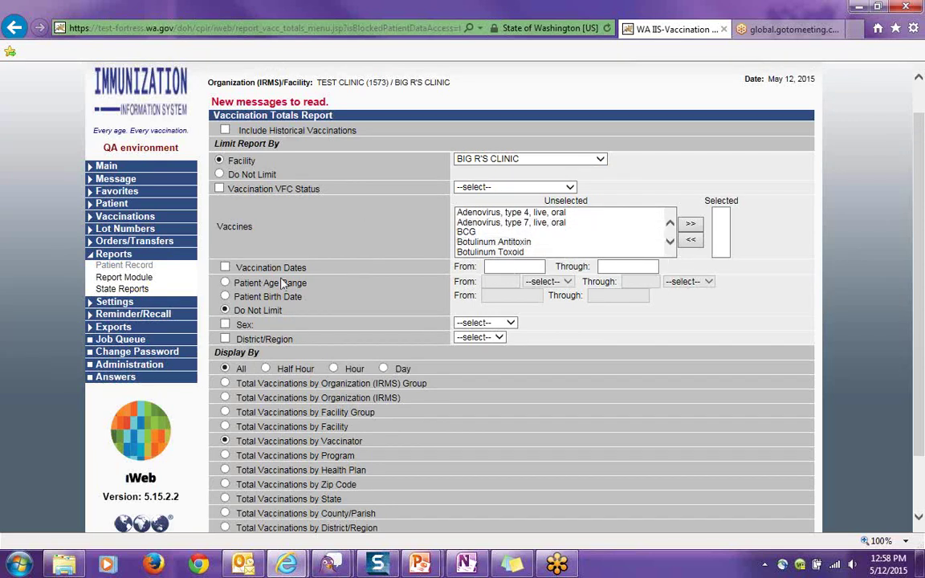
type("01/")
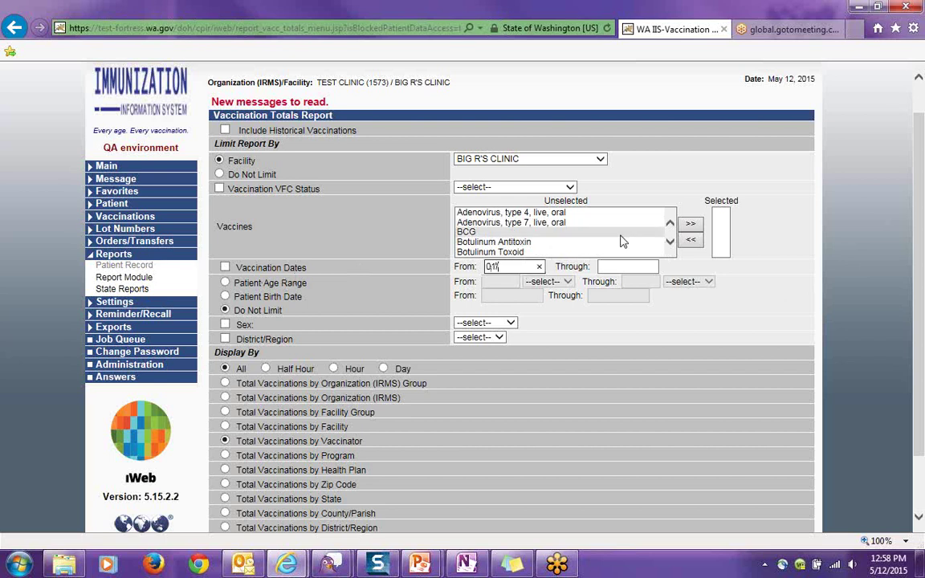
type("01/2015")
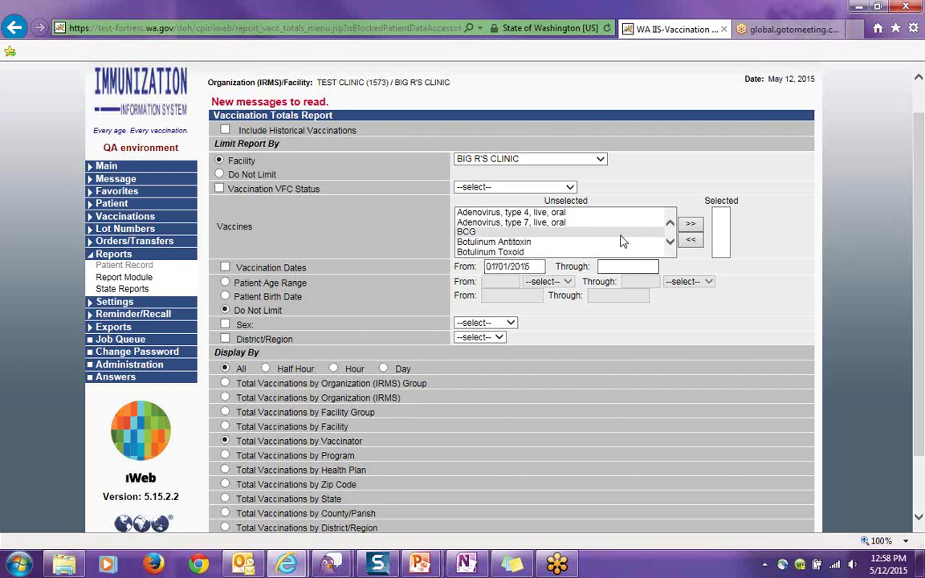
key("Tab")
type("05/12/2015")
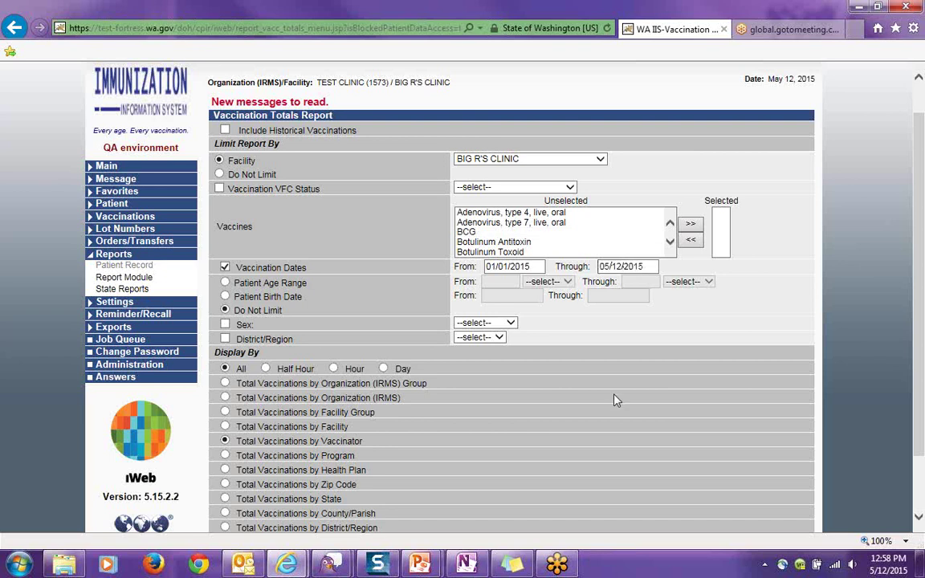
scroll(472, 313, "down", 1)
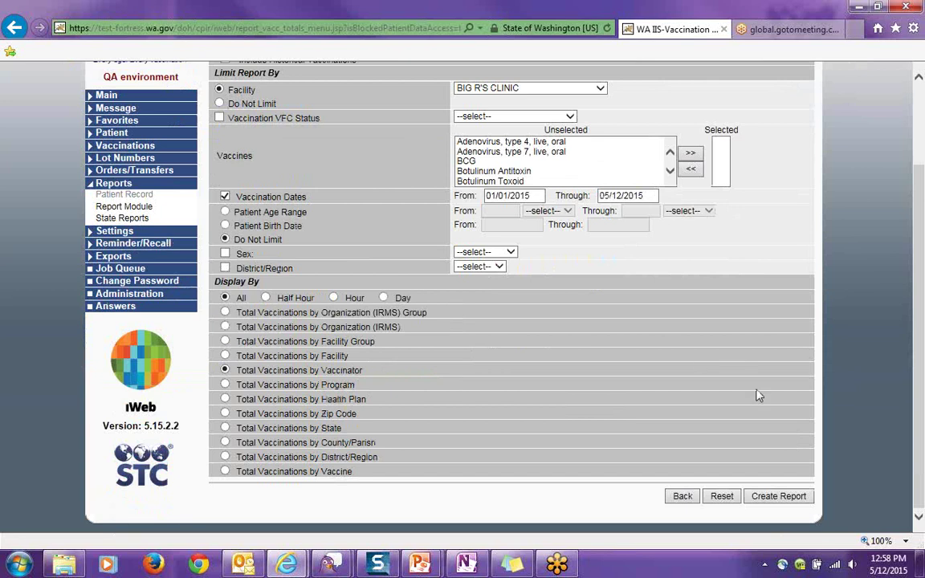
left_click(795, 497)
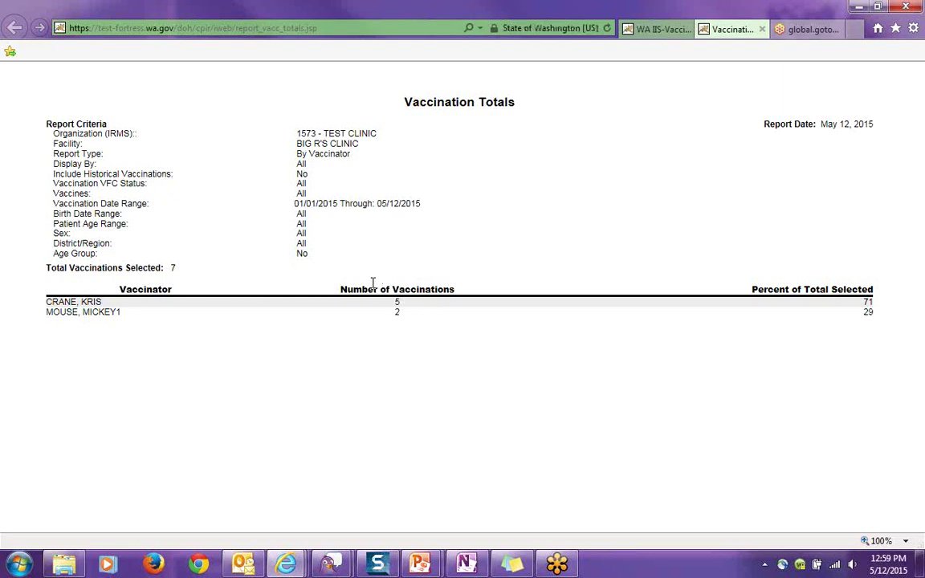
Step: Leave the generated totals report and switch to the PowerPoint slide show, advancing to the Patient Detail slide
left_click(645, 31)
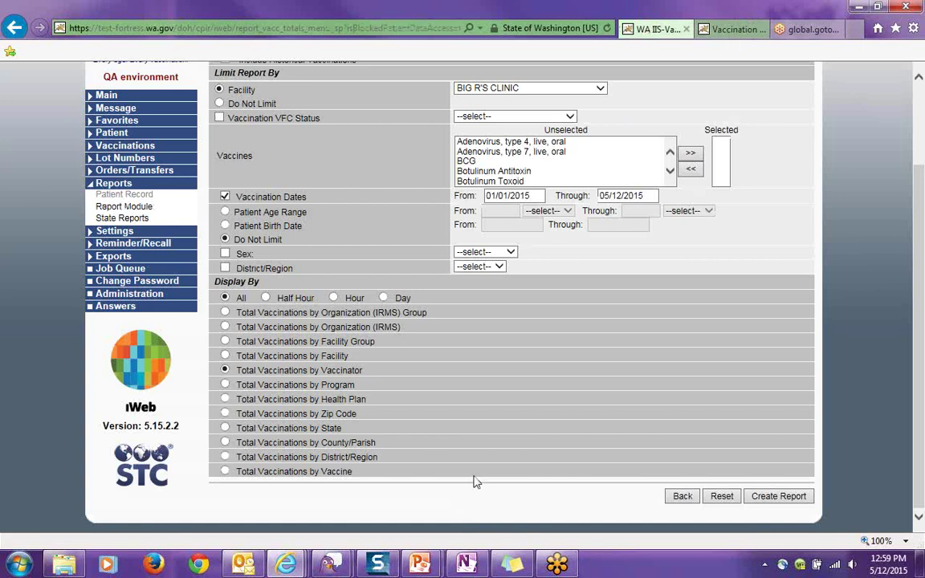
scroll(474, 481, "up", 3)
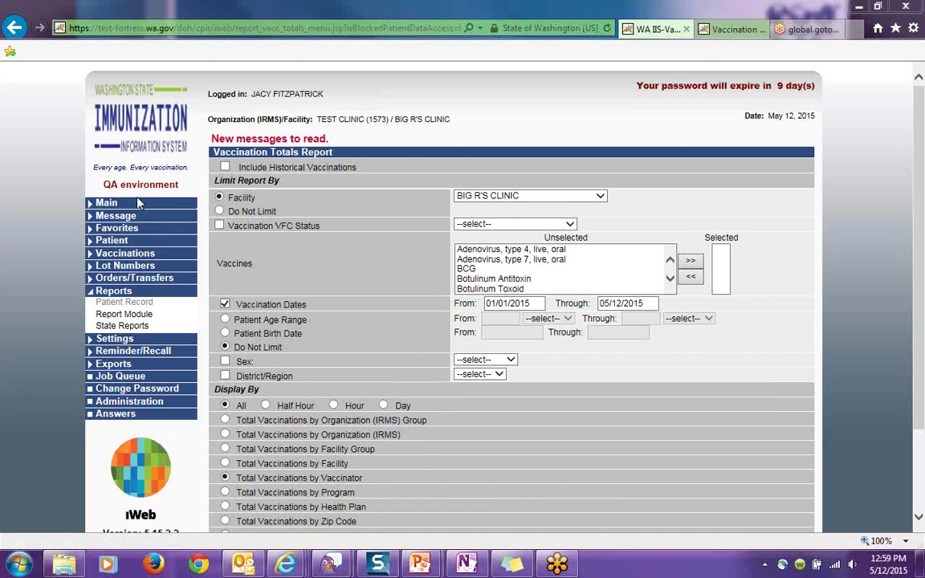
mouse_move(419, 571)
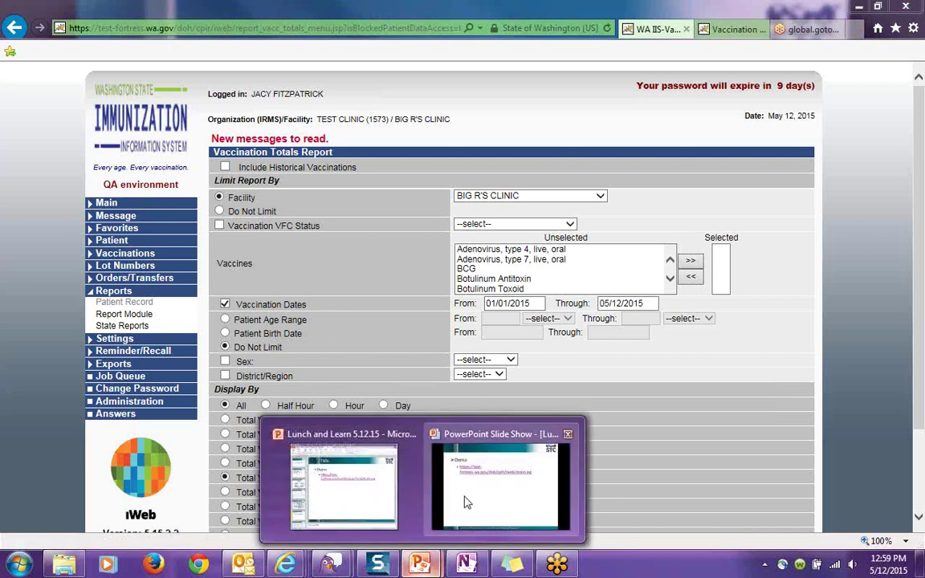
left_click(460, 477)
left_click(260, 399)
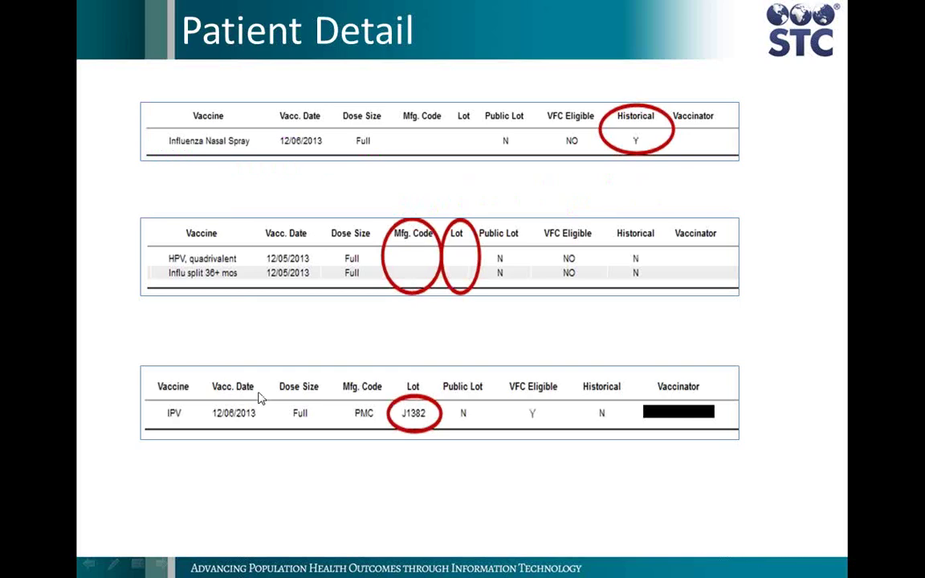